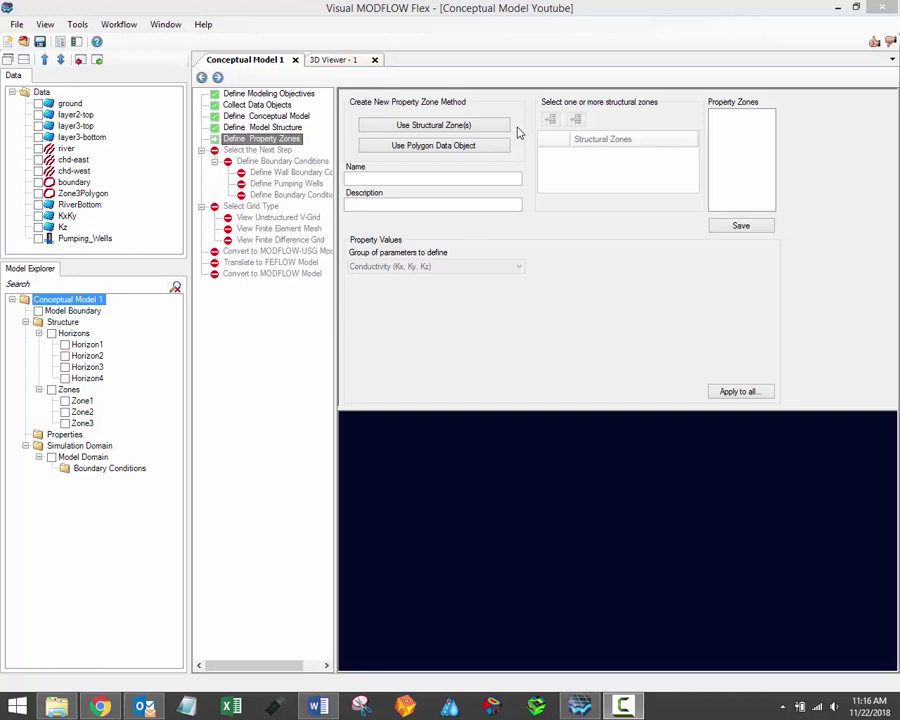
Create a property zone from structural zones containing Zone1 and Zone2.
click(461, 128)
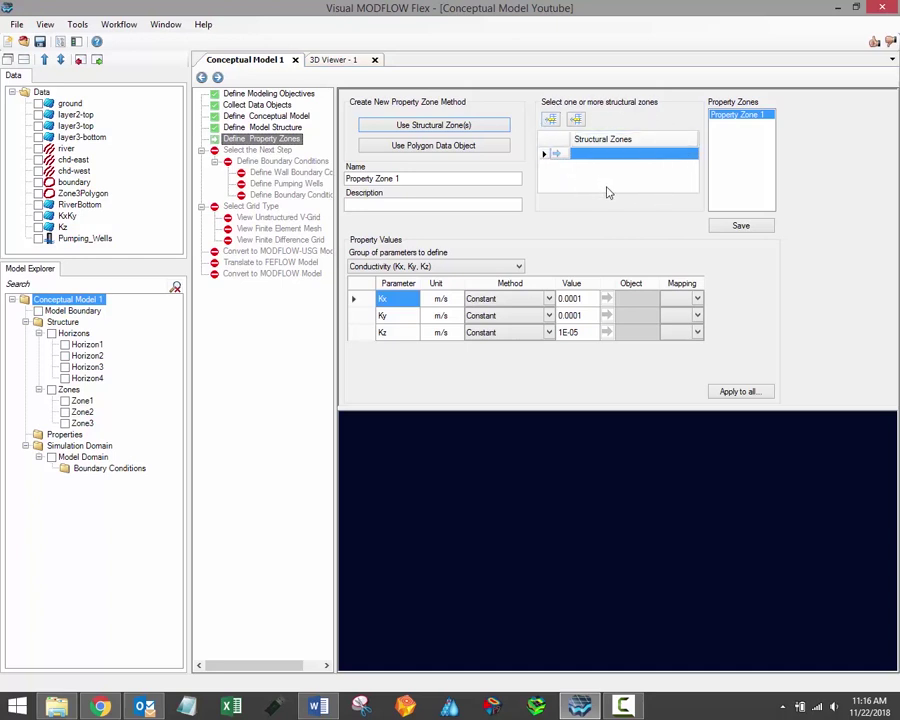
click(552, 120)
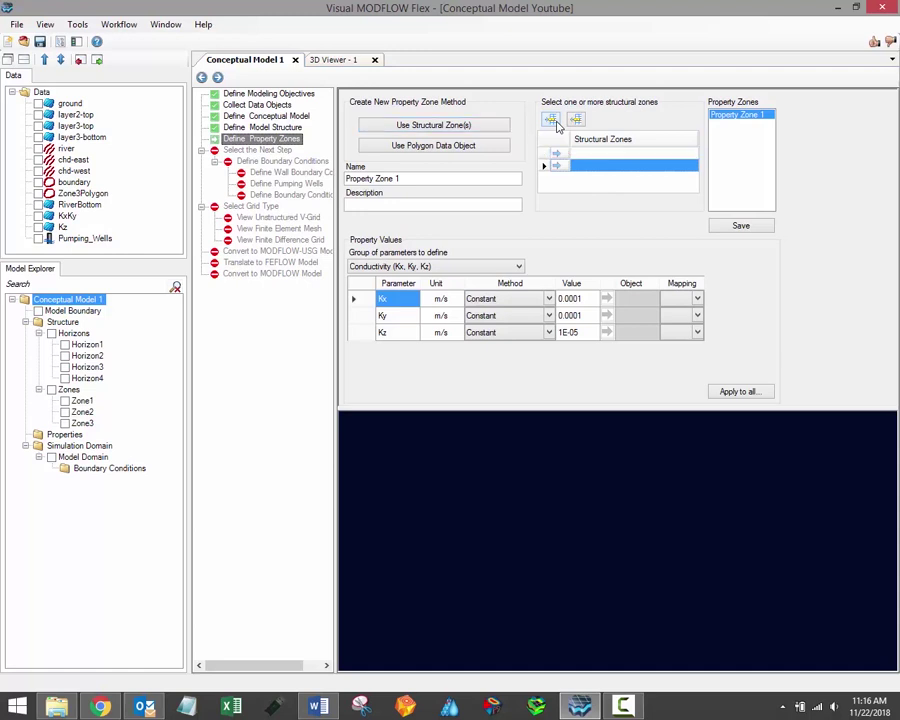
click(552, 120)
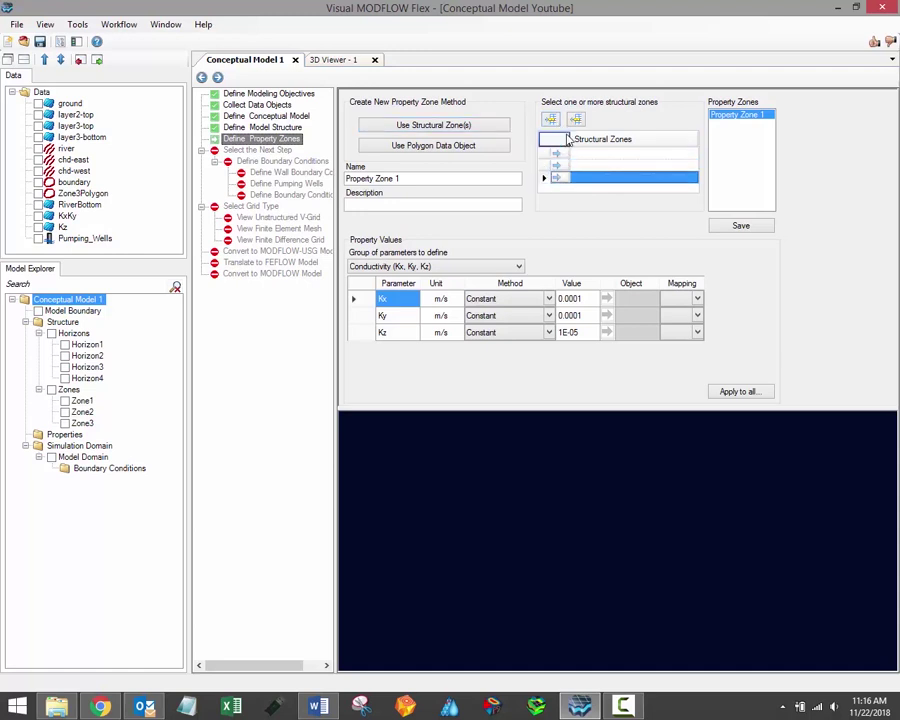
click(578, 120)
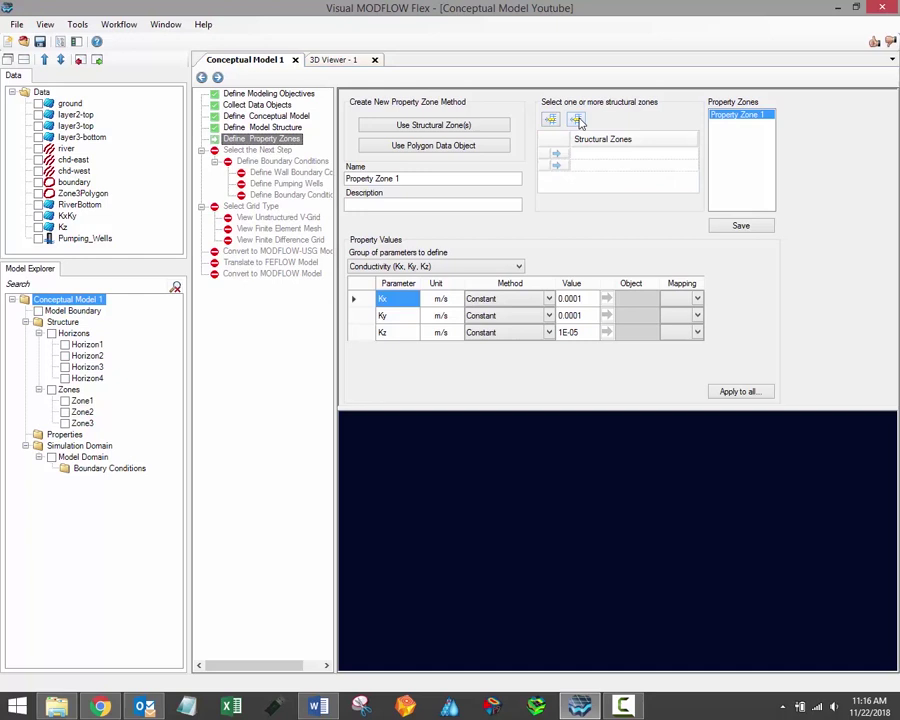
click(80, 402)
click(556, 154)
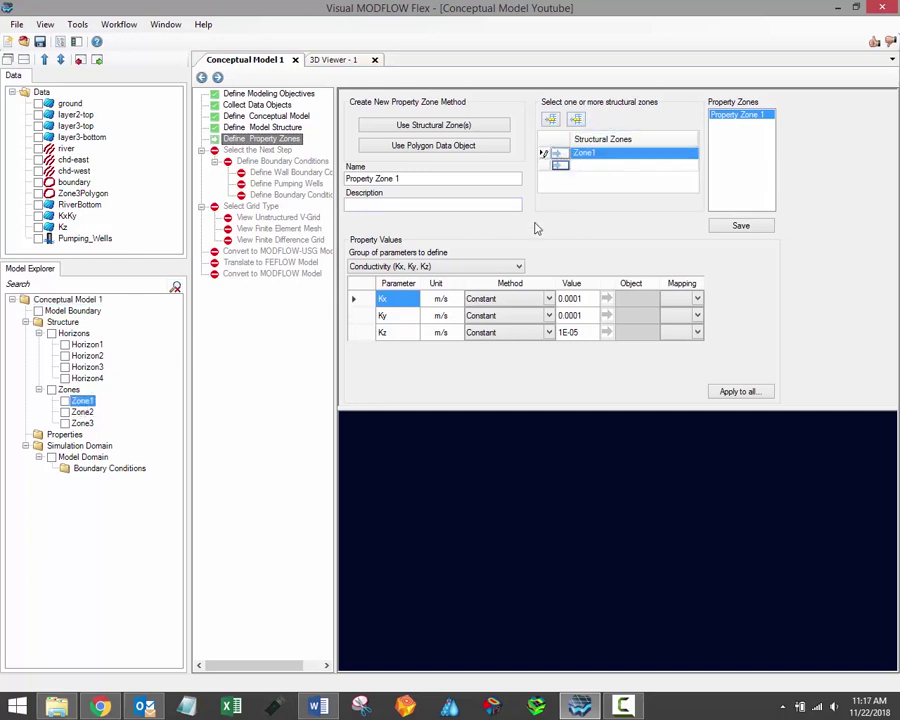
click(82, 412)
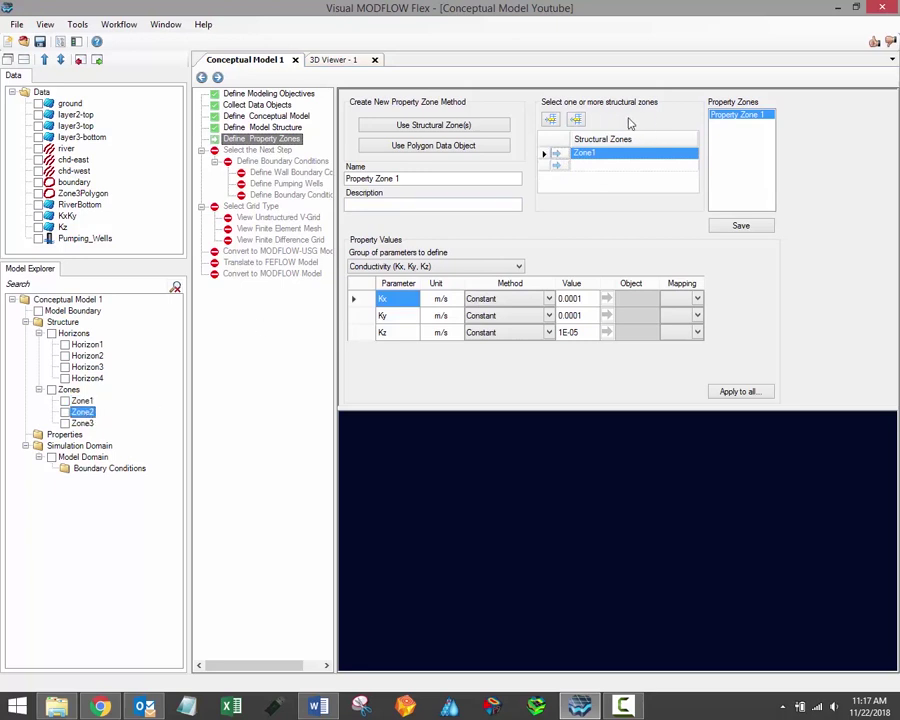
click(557, 166)
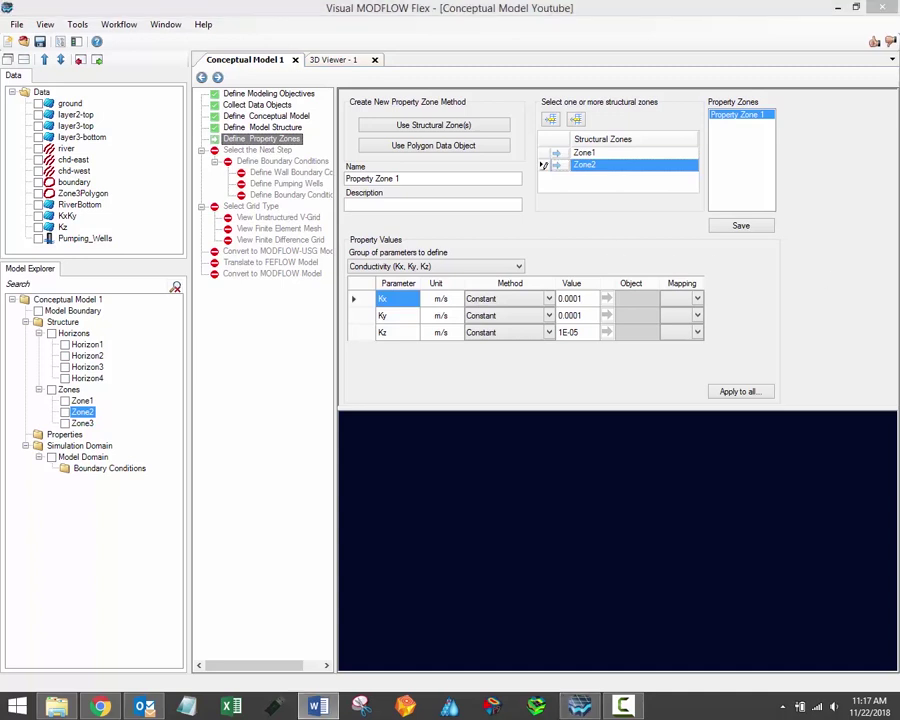
Show the parameter group choices: Conductivity, Storage and Initial Heads.
click(512, 266)
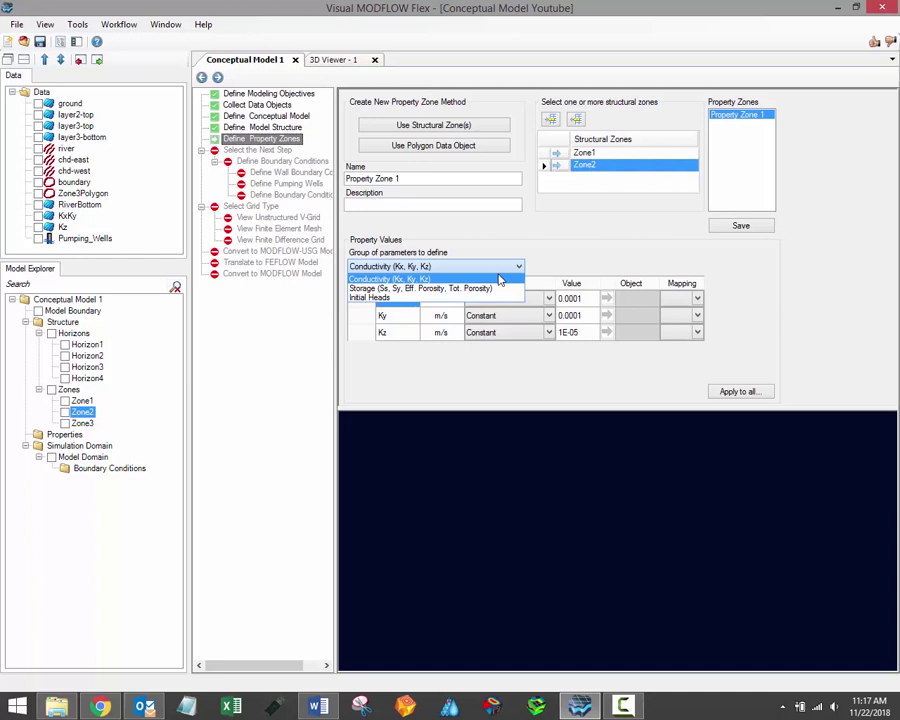
Keep Conductivity as the parameter group and review the value methods for Kx, Ky and Kz.
click(482, 279)
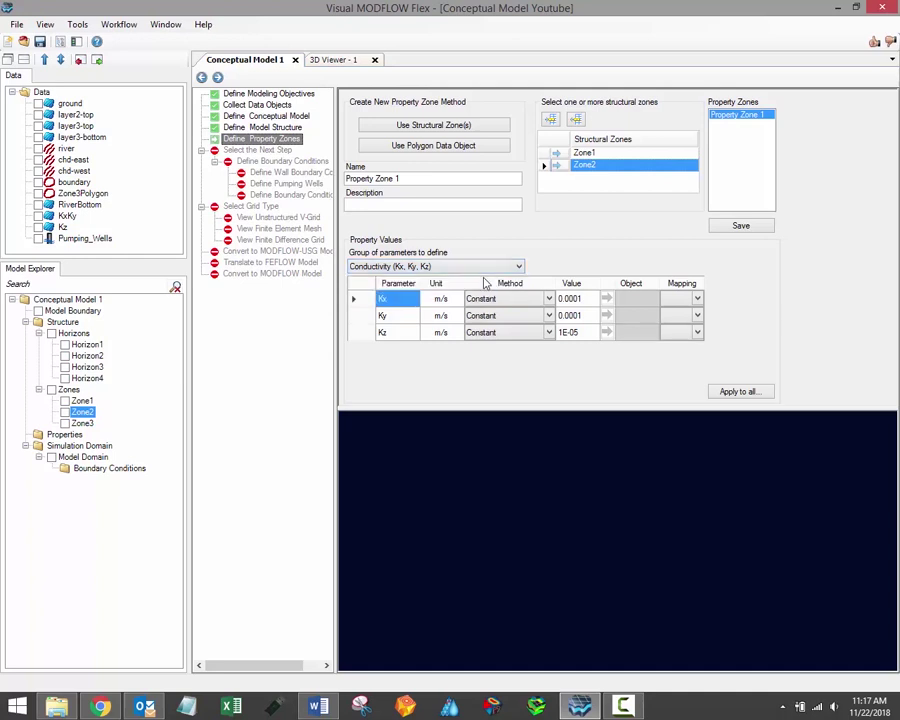
click(548, 302)
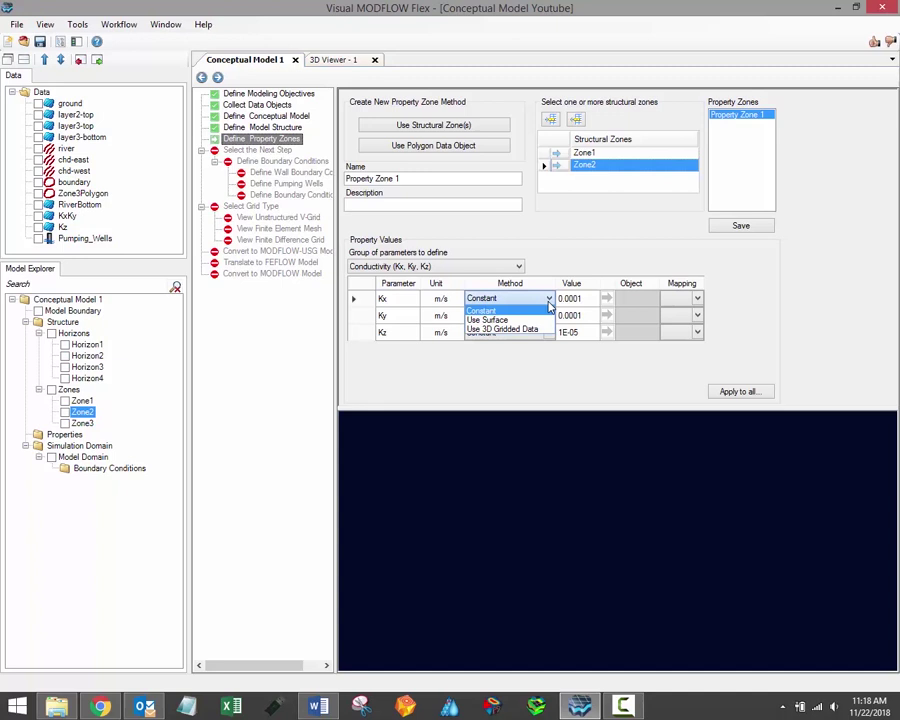
click(540, 310)
click(547, 316)
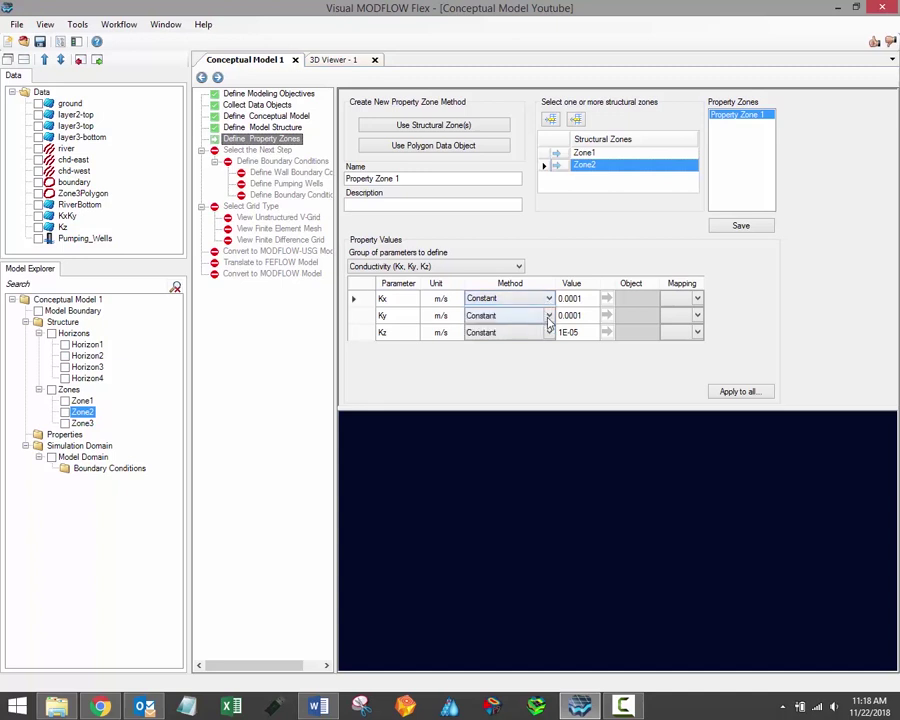
click(548, 316)
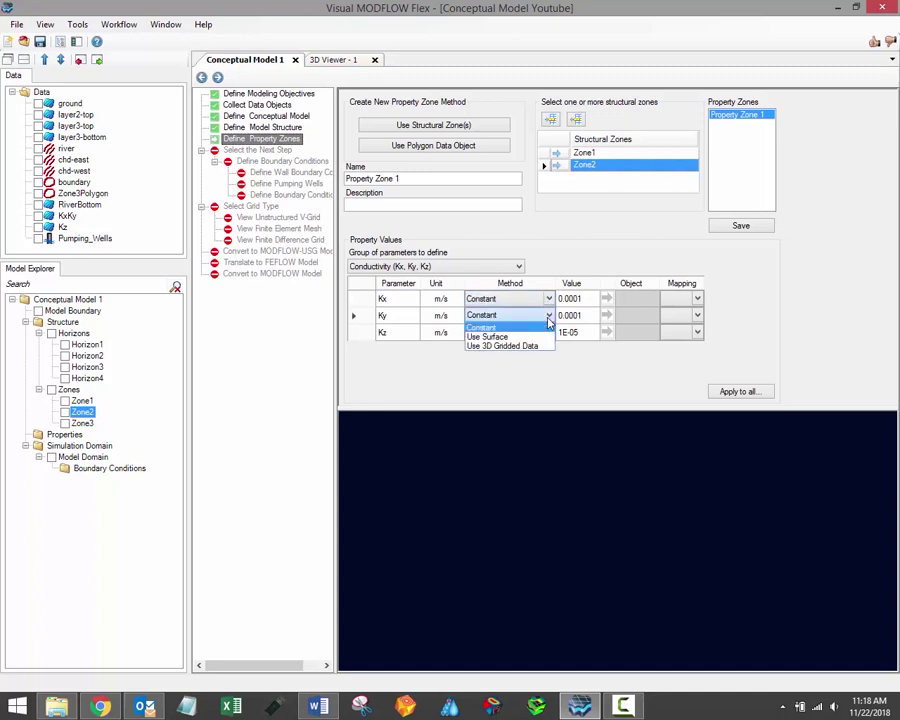
click(548, 318)
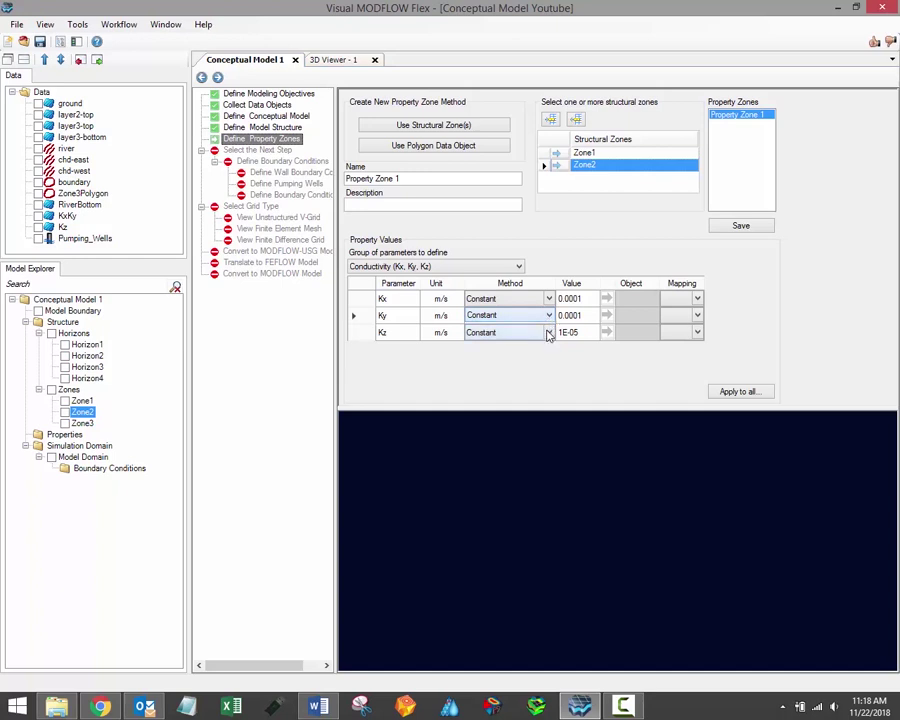
click(548, 337)
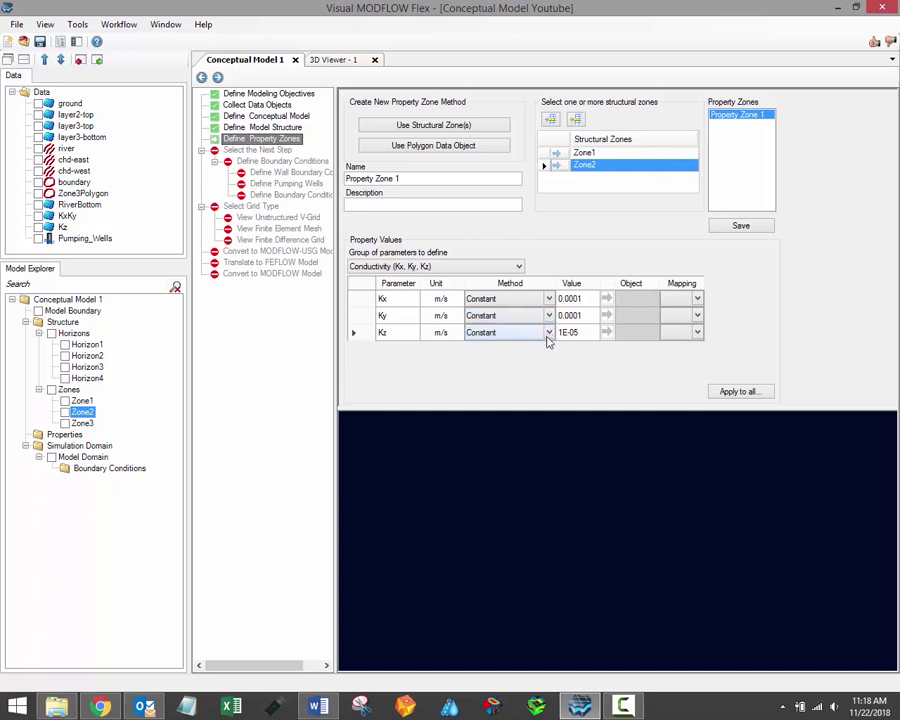
click(548, 335)
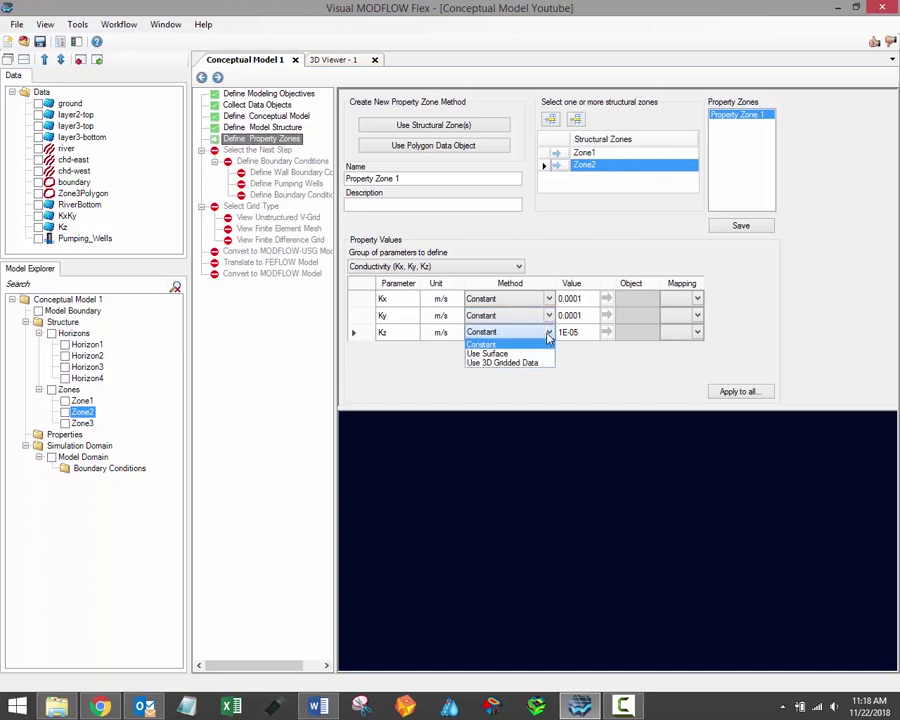
click(547, 335)
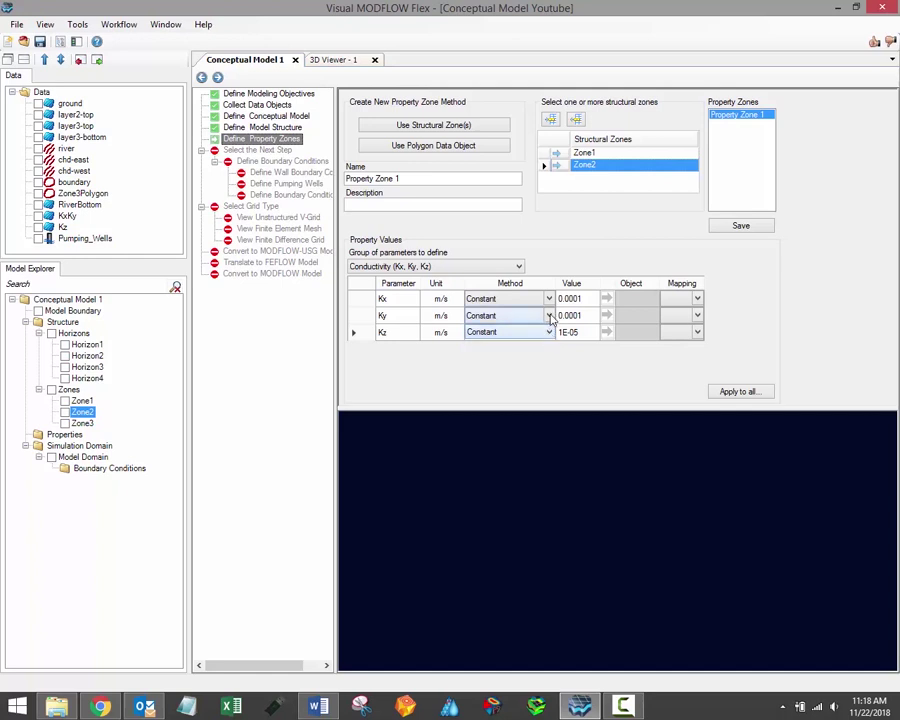
Switch Kx, Ky and Kz to the Use Surface method and select the KxKy surface.
click(548, 303)
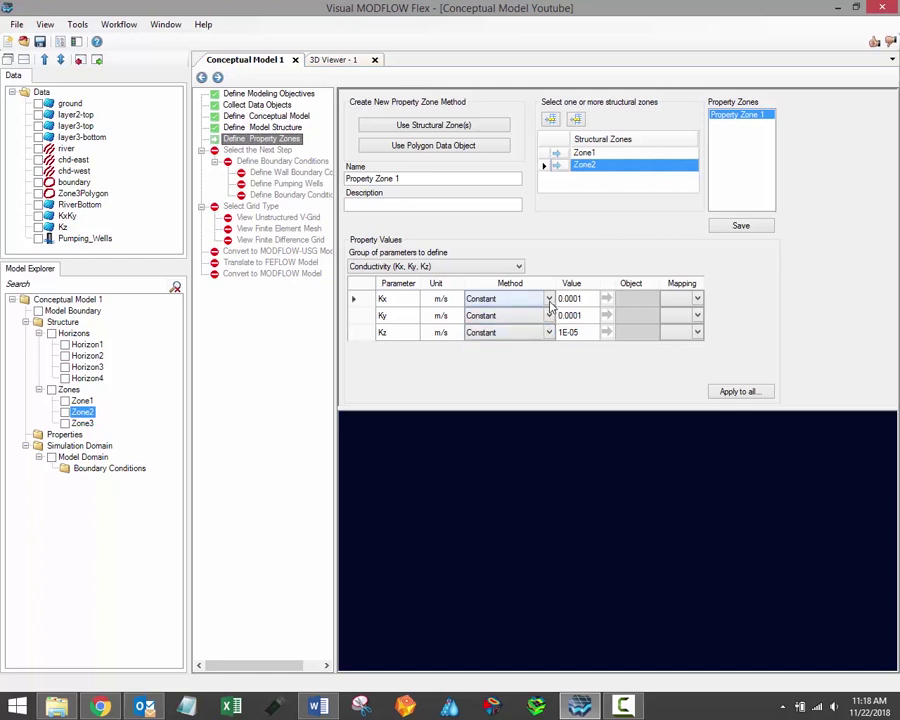
click(549, 301)
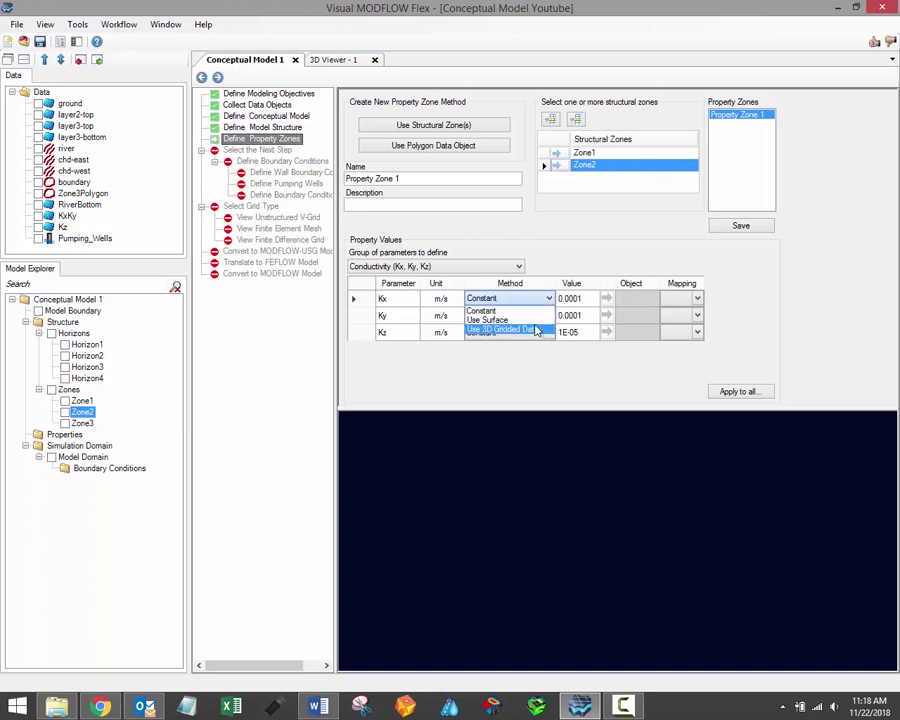
click(537, 320)
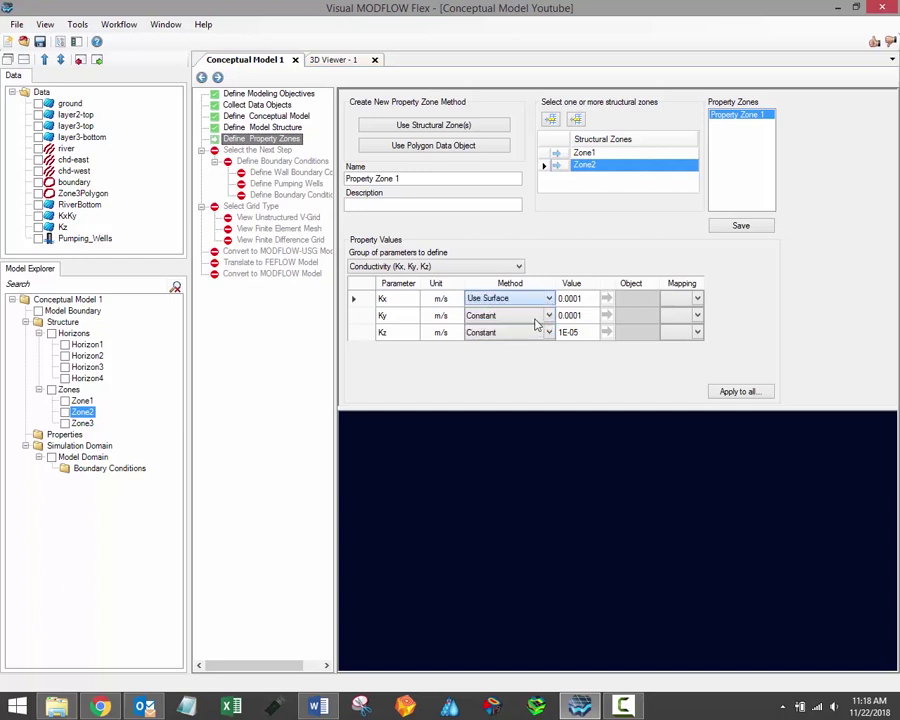
click(548, 318)
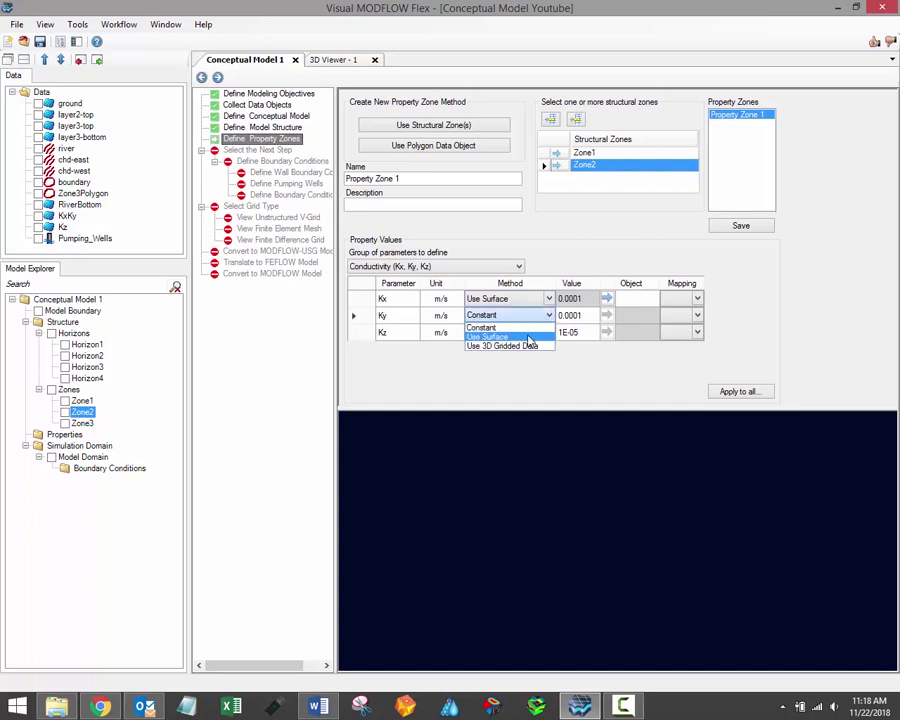
click(526, 332)
click(549, 335)
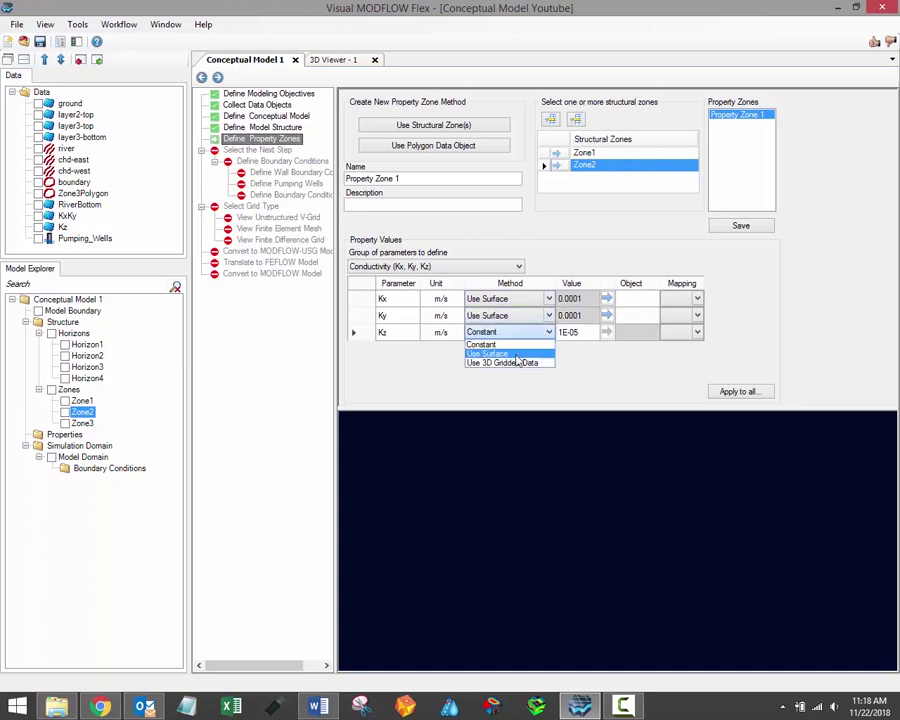
click(537, 355)
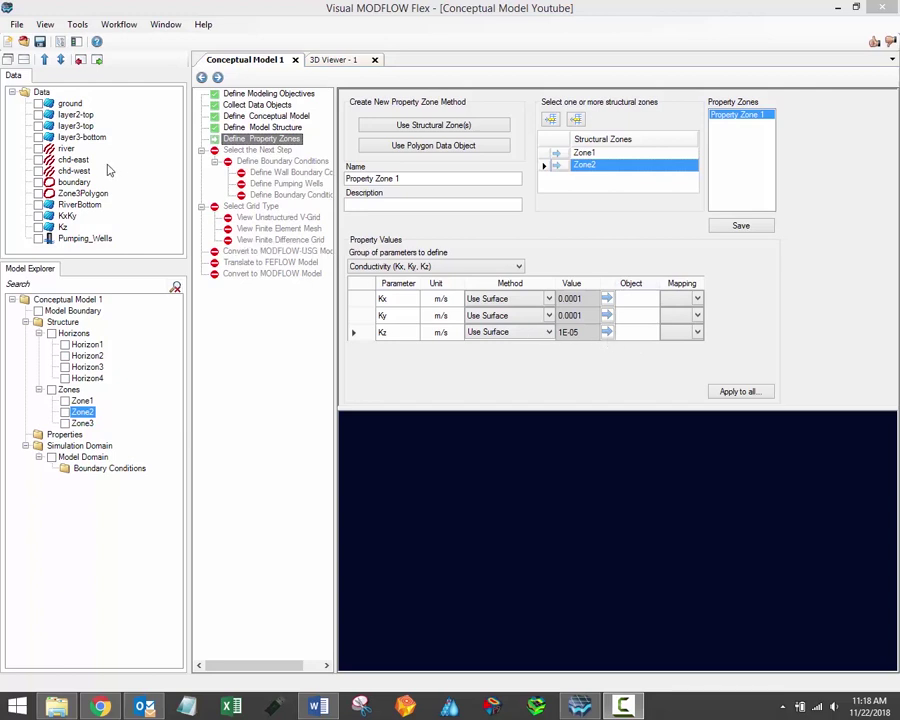
click(67, 218)
Assign the KxKy surface to Kx and Ky, and the Kz surface to Kz.
drag(67, 222, 609, 312)
click(607, 315)
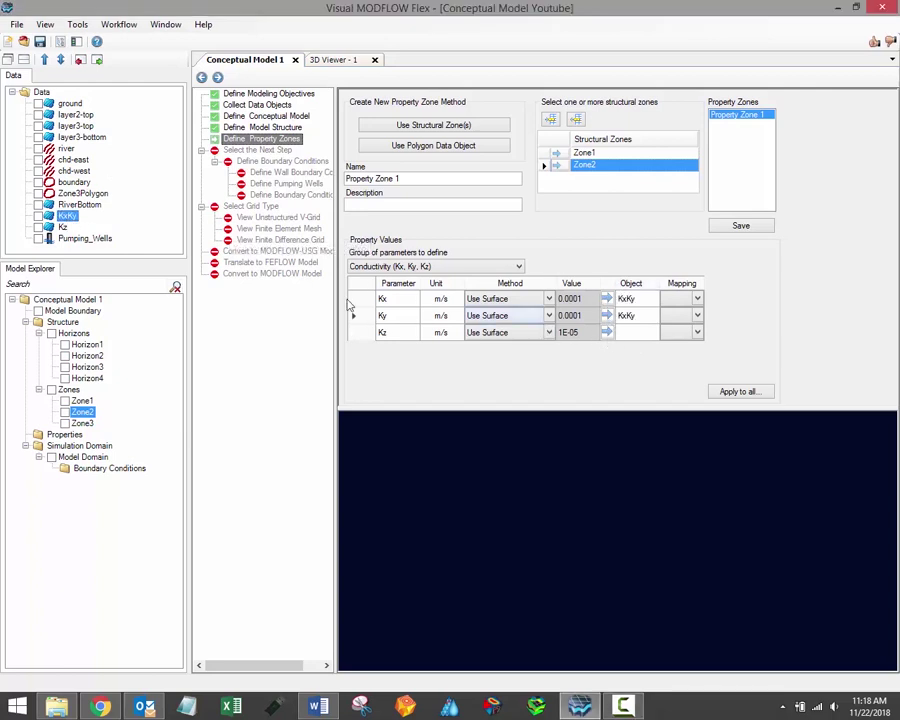
click(61, 229)
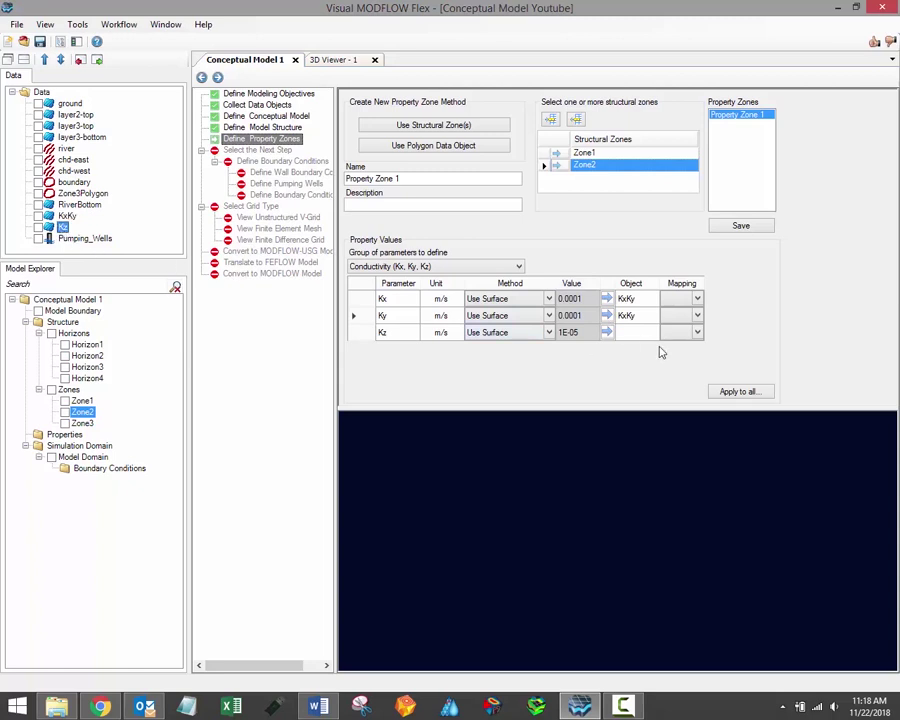
click(607, 332)
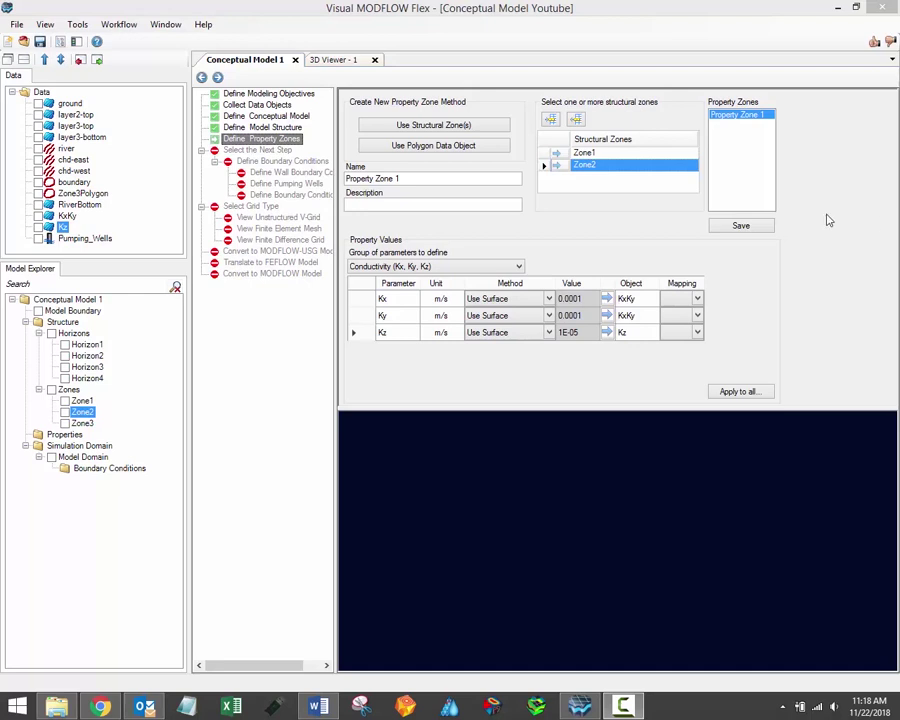
Save the surface-based Property Zone 1.
click(752, 228)
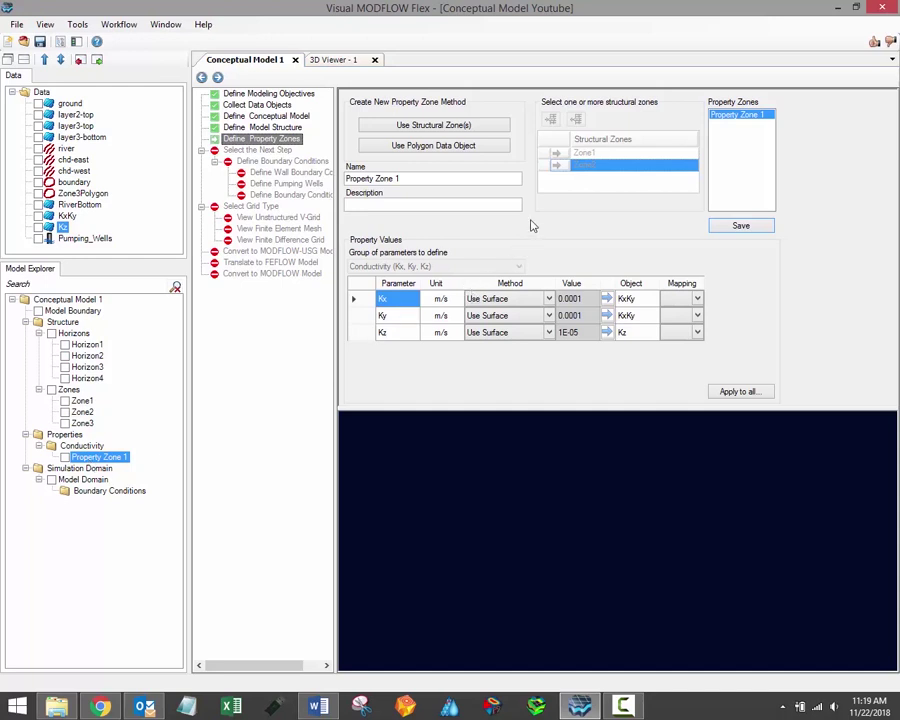
Create Property Zone 2 from polygon data, using Zone3 as its structural zone volume.
click(435, 148)
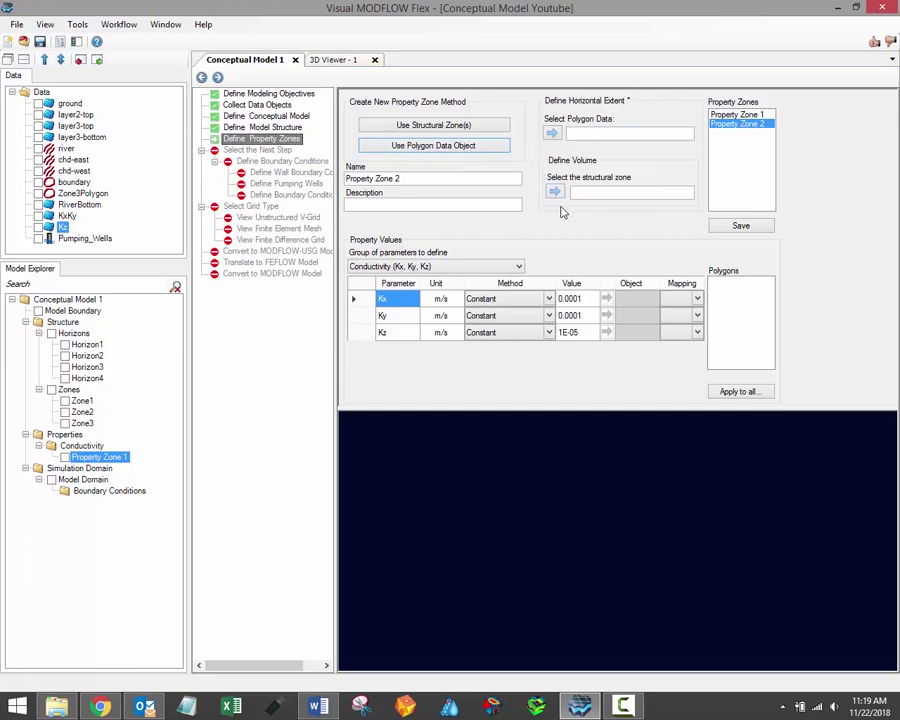
click(643, 134)
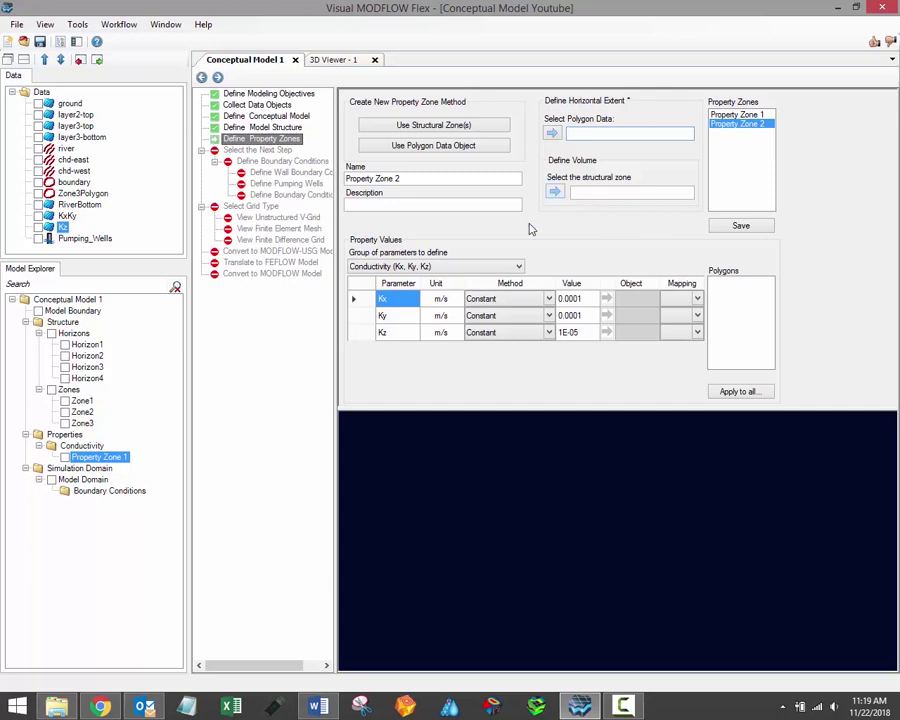
click(84, 425)
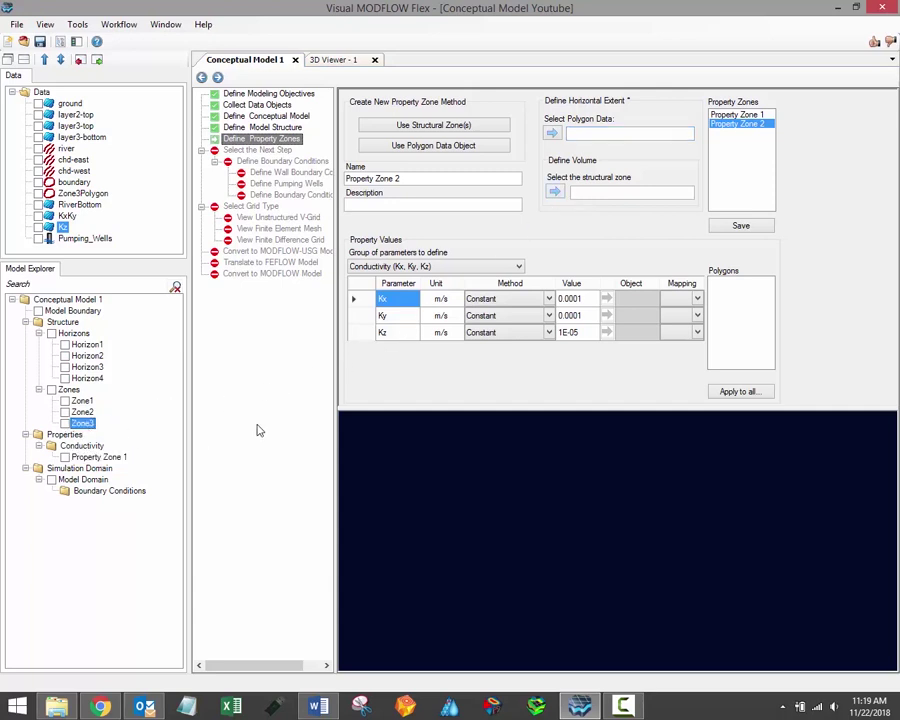
click(554, 192)
click(84, 194)
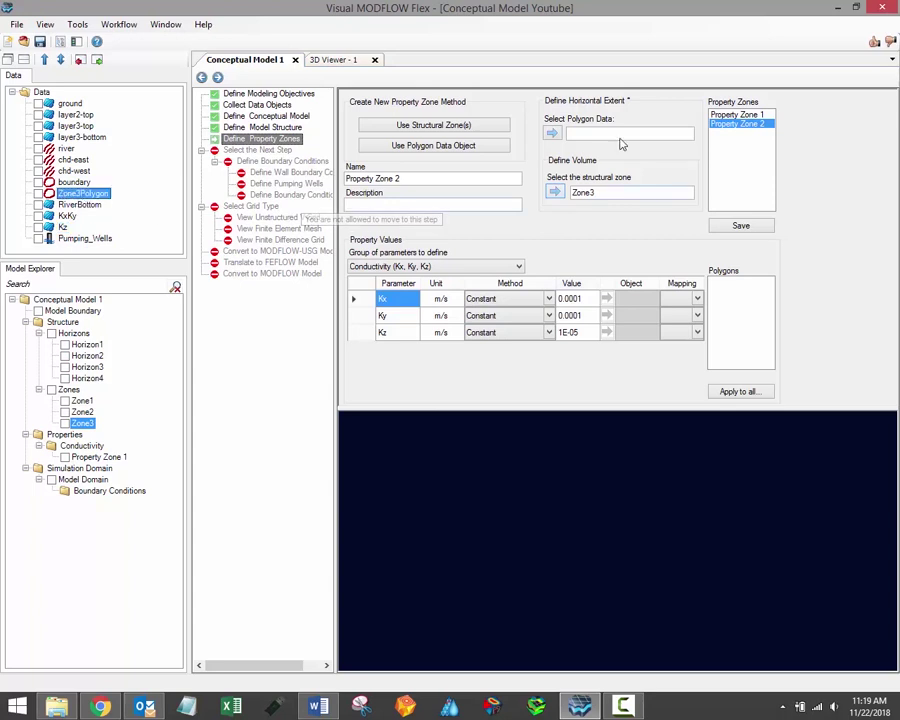
Use Zone3Polygon as the horizontal extent and preview its polygons poly0 and poly1.
click(554, 135)
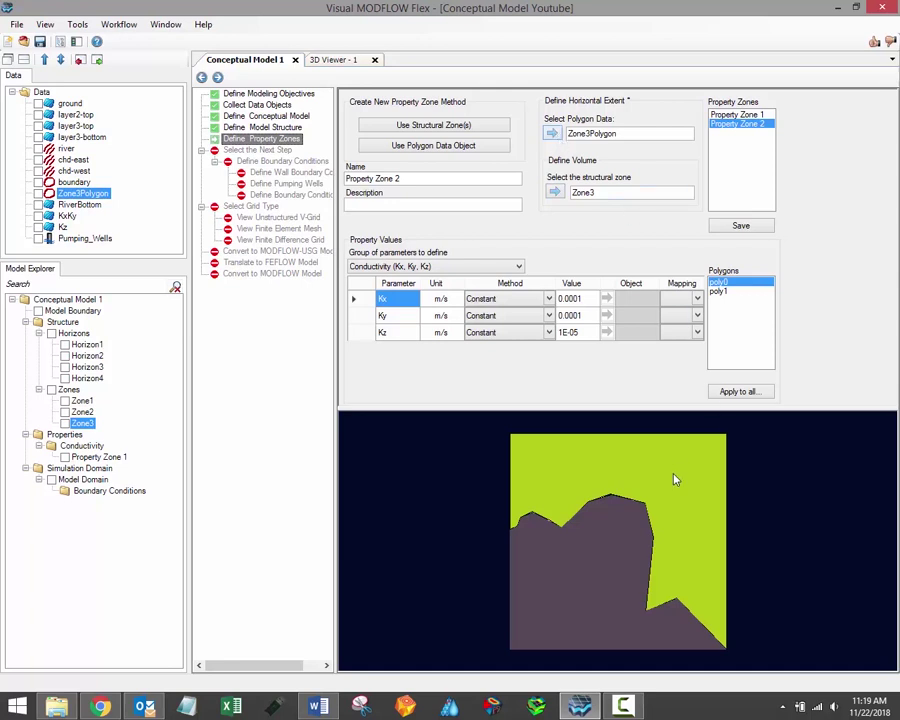
click(603, 555)
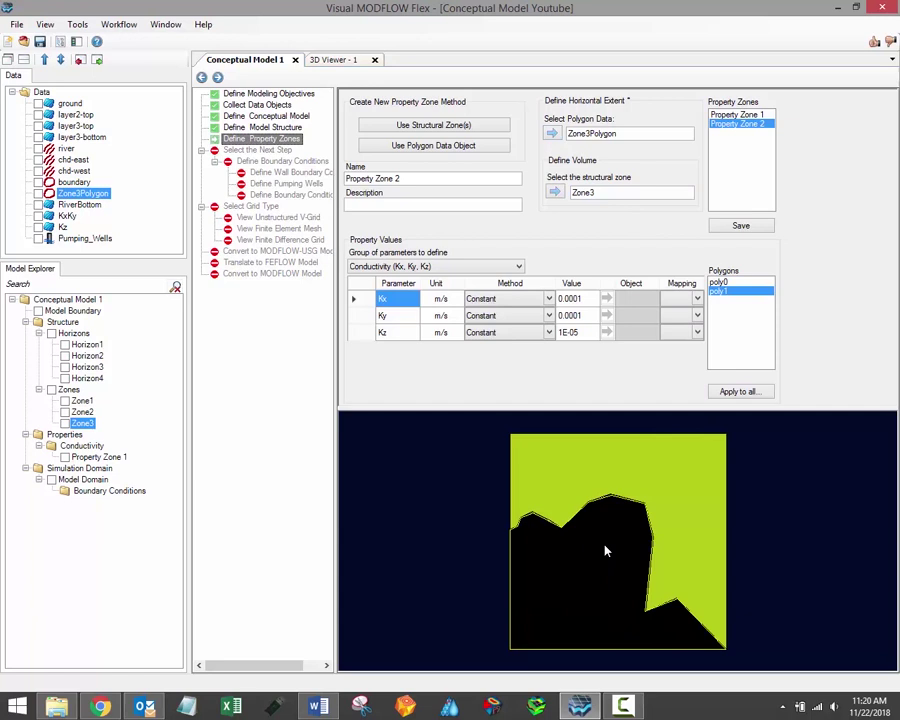
click(680, 480)
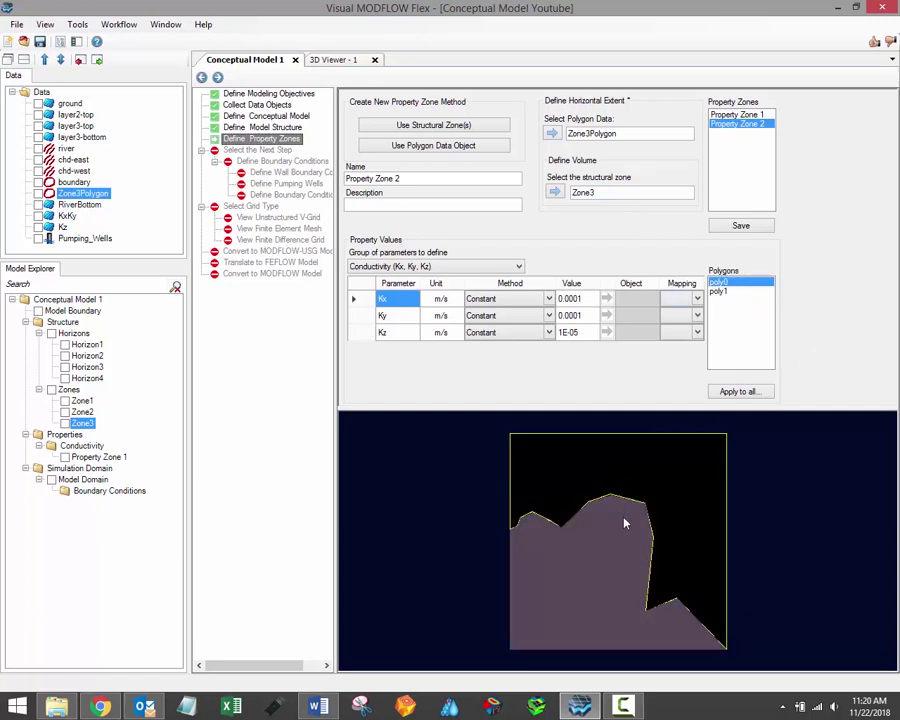
click(611, 545)
click(661, 493)
click(655, 518)
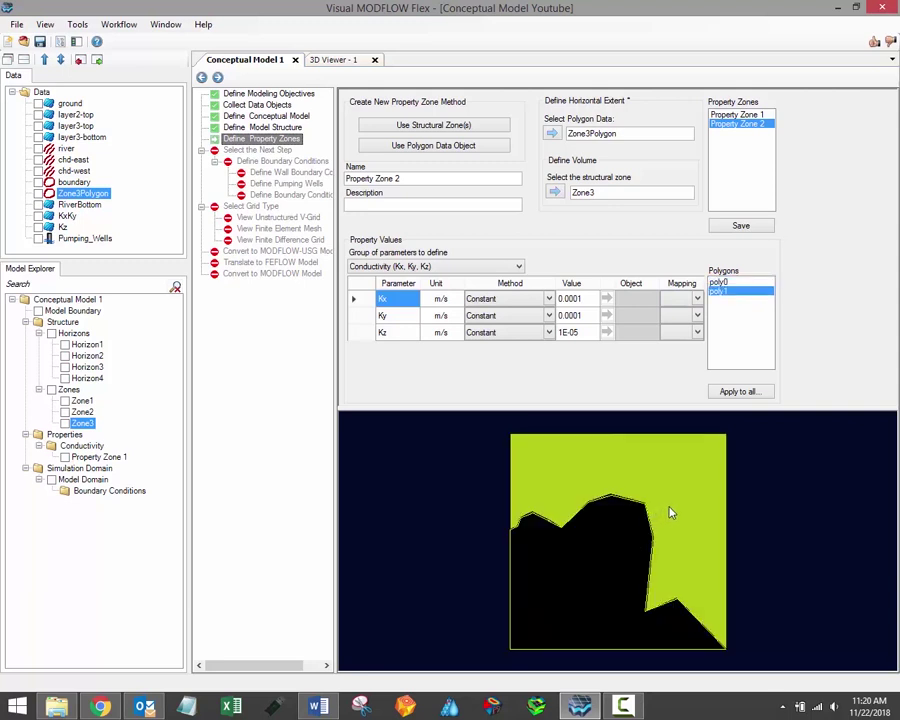
click(672, 521)
click(580, 299)
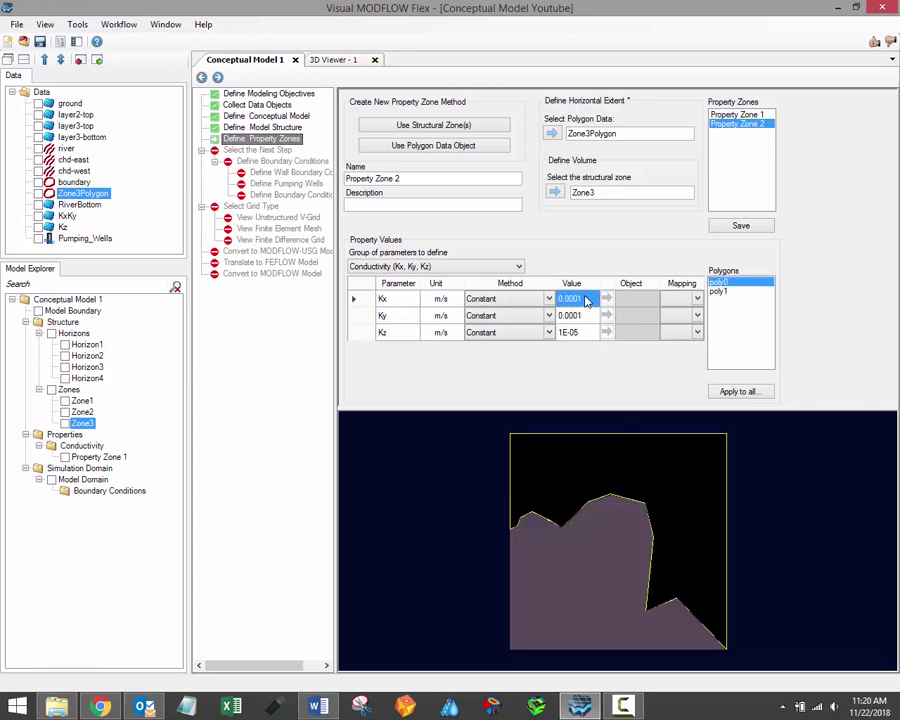
Set poly0's Kx, Ky, Kz to 0.002, 0.002 and 0.0002 m/s.
click(586, 302)
text(0.002)
click(584, 316)
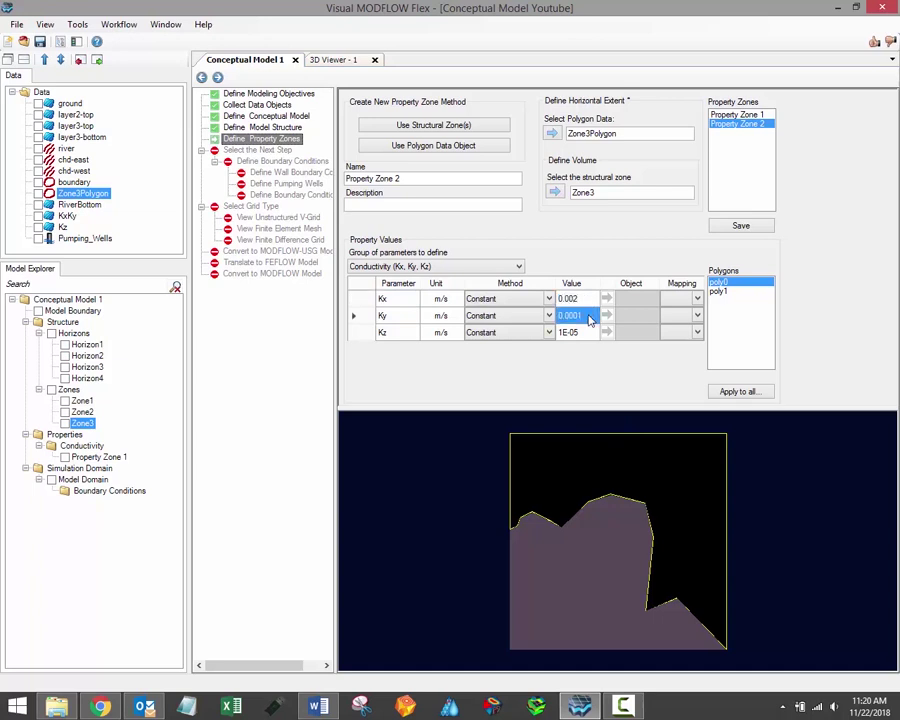
text(0.002)
click(582, 333)
text(0.0002)
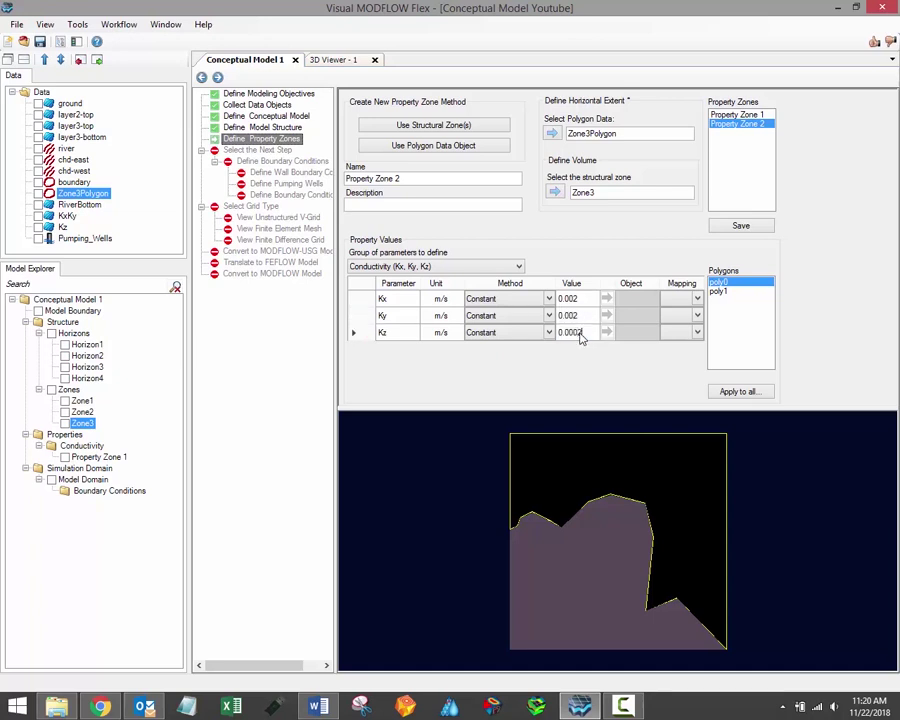
Set poly1's Kx, Ky, Kz to 0.003, 0.003 and 0.0003 m/s.
click(720, 291)
click(588, 299)
text(0.003)
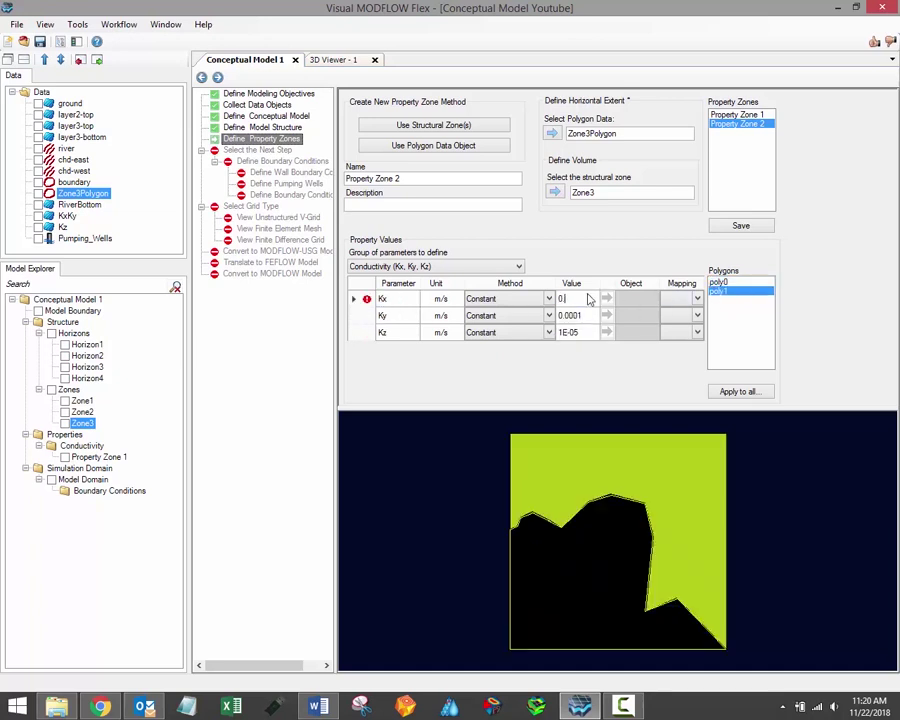
click(578, 316)
text(0.003)
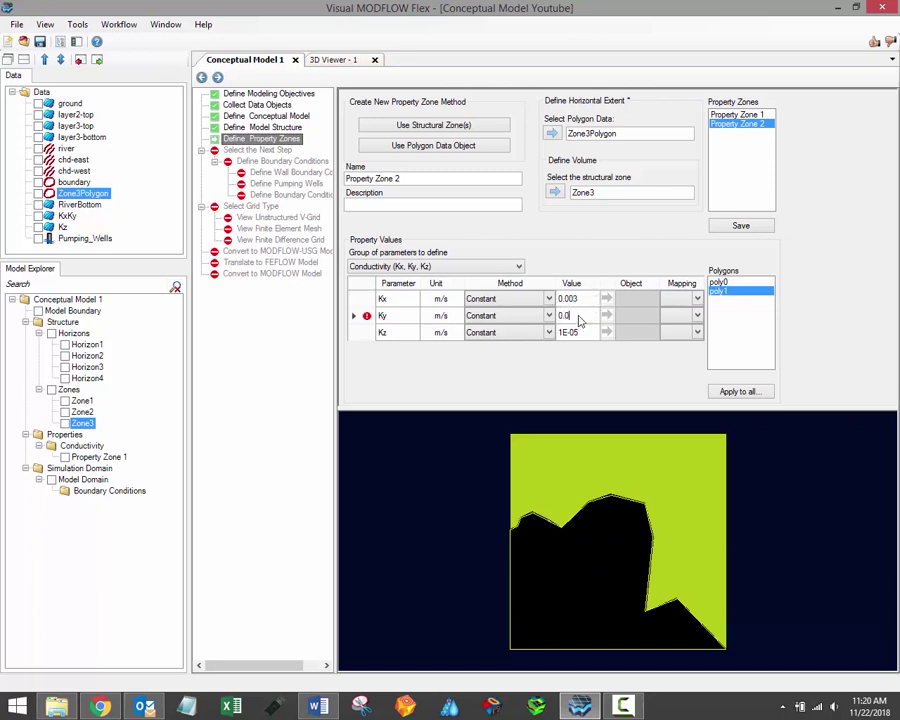
click(580, 333)
text(0.0003)
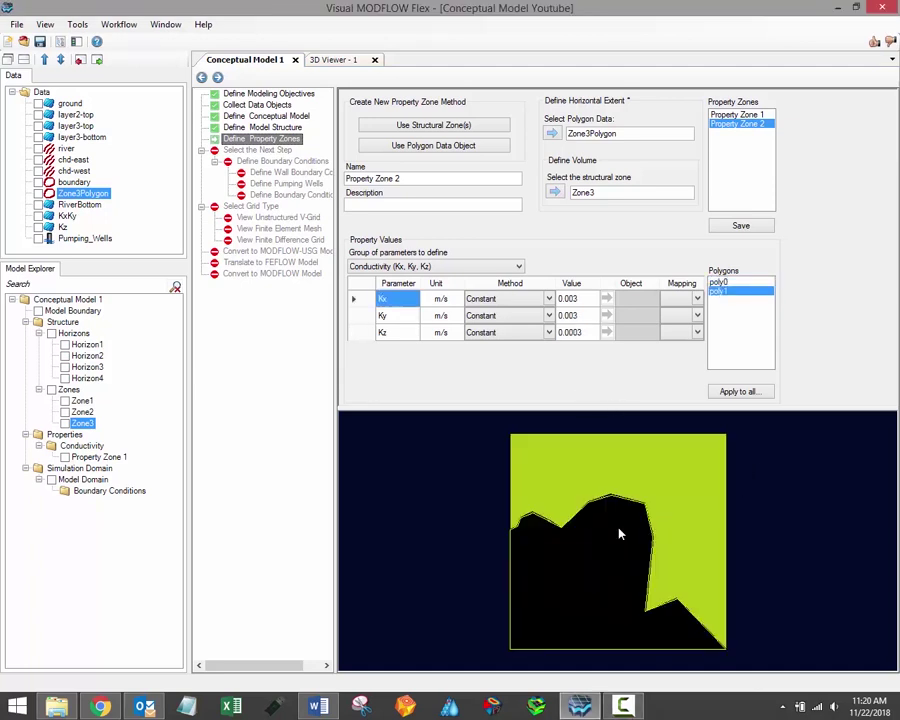
click(660, 490)
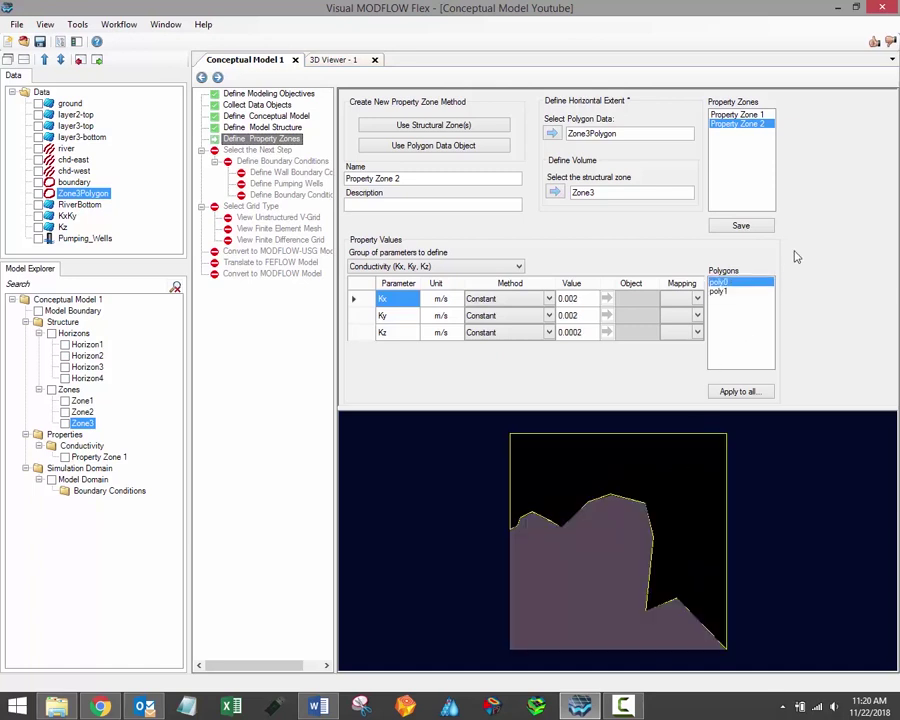
Save Property Zone 2 with its per-polygon conductivity values.
click(741, 226)
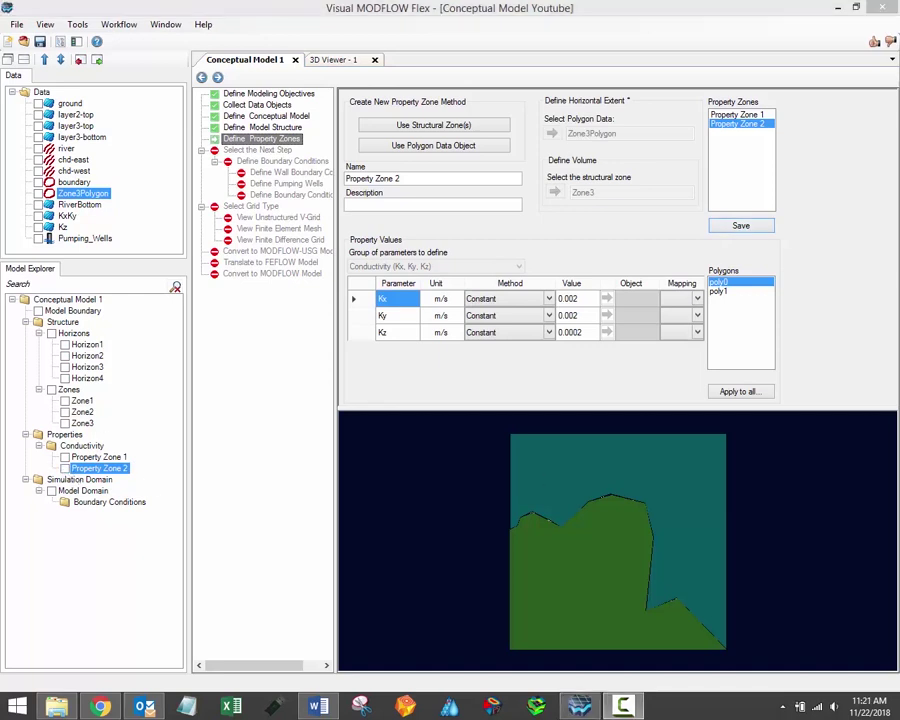
Display Property Zones 1 and 2 in the 3D Viewer at an oblique angle, then return to Conceptual Model 1.
click(336, 60)
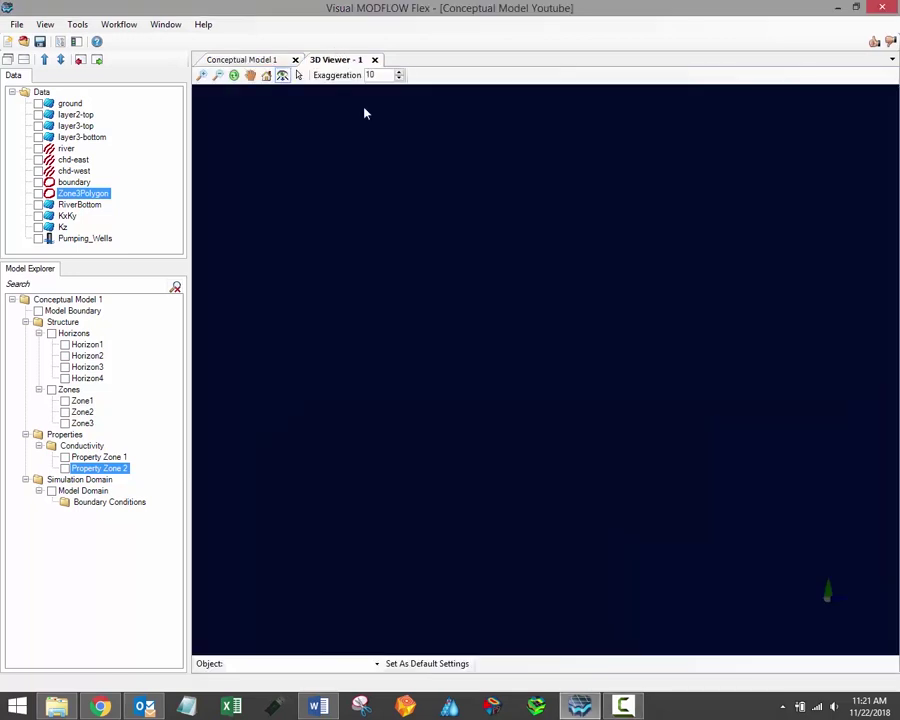
click(68, 457)
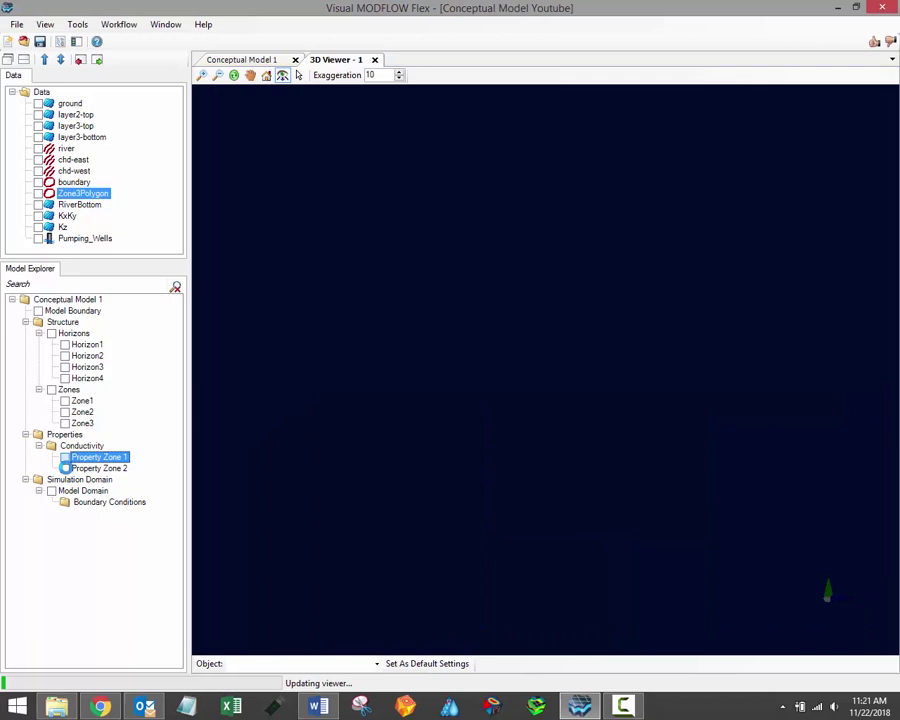
key(Down)
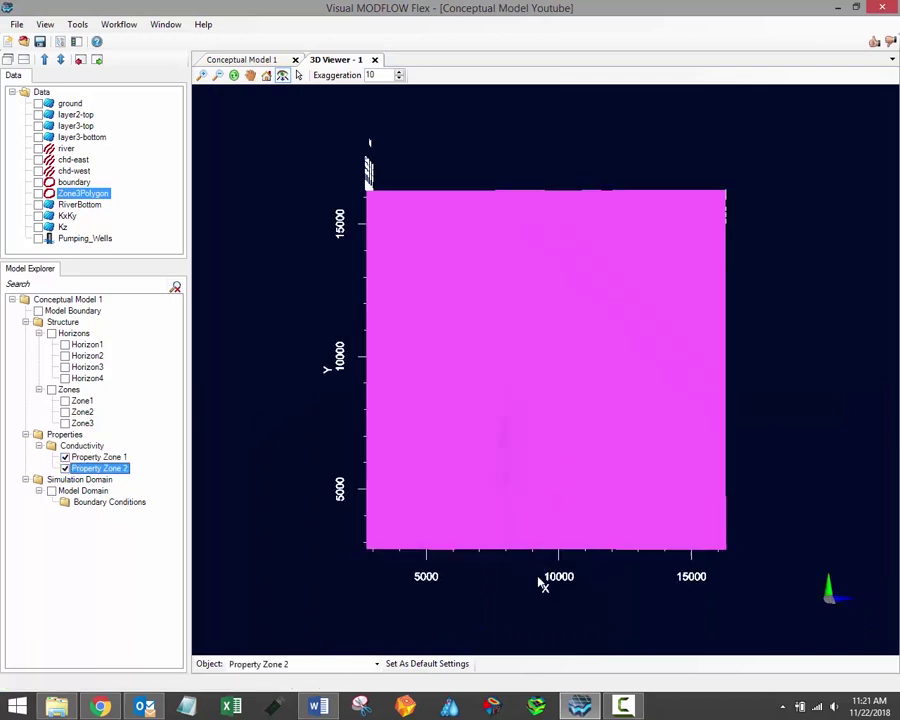
drag(532, 583, 543, 391)
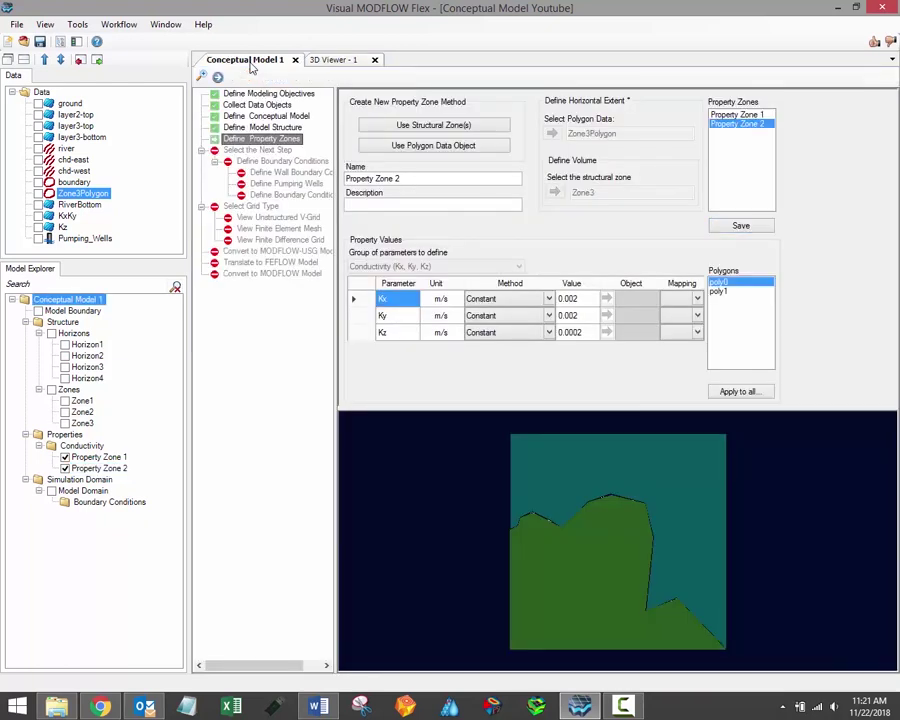
click(242, 59)
click(272, 97)
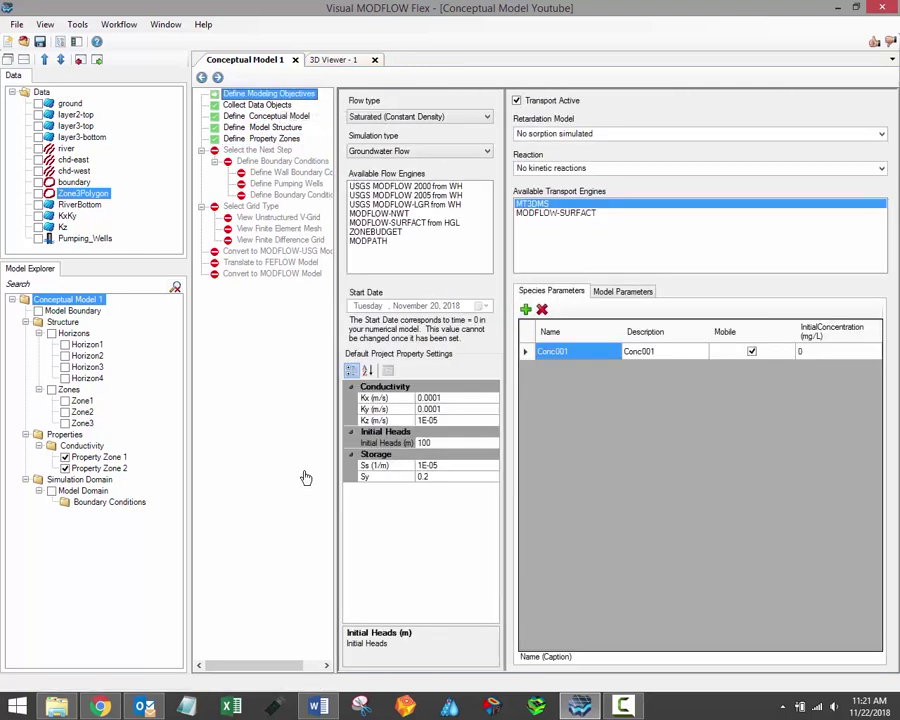
click(270, 139)
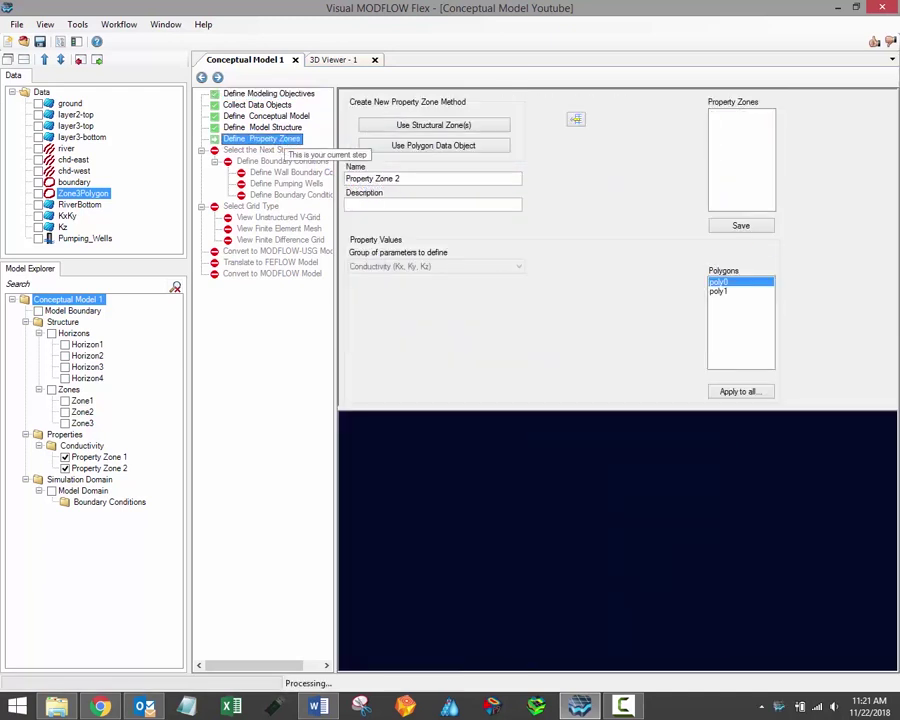